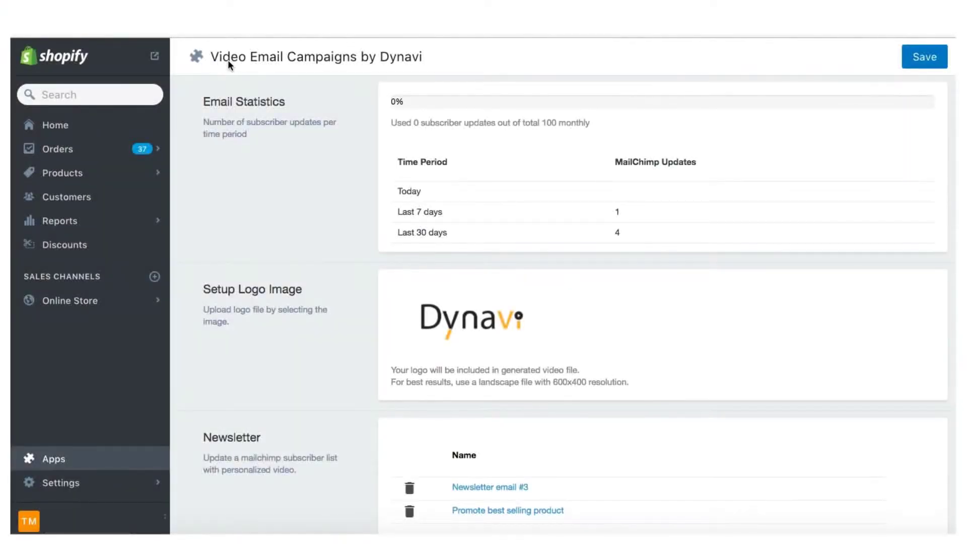
Highlight the Video Email Campaigns by Dynavi page title.
{"action": "left_click_drag", "start_coordinate": [228, 59], "coordinate": [553, 68]}
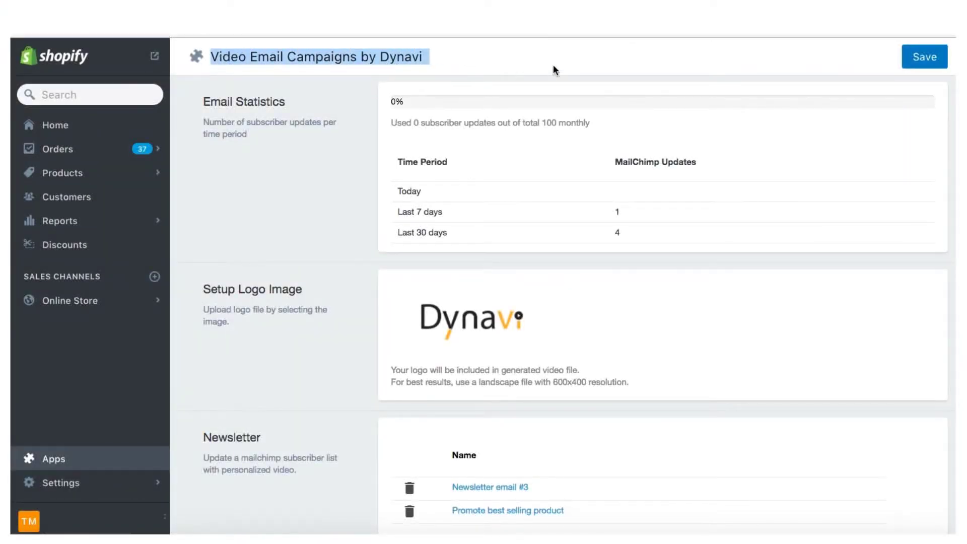
Add a new newsletter email named 'Promote best selling product for loyal customers'.
{"action": "left_click", "coordinate": [554, 69]}
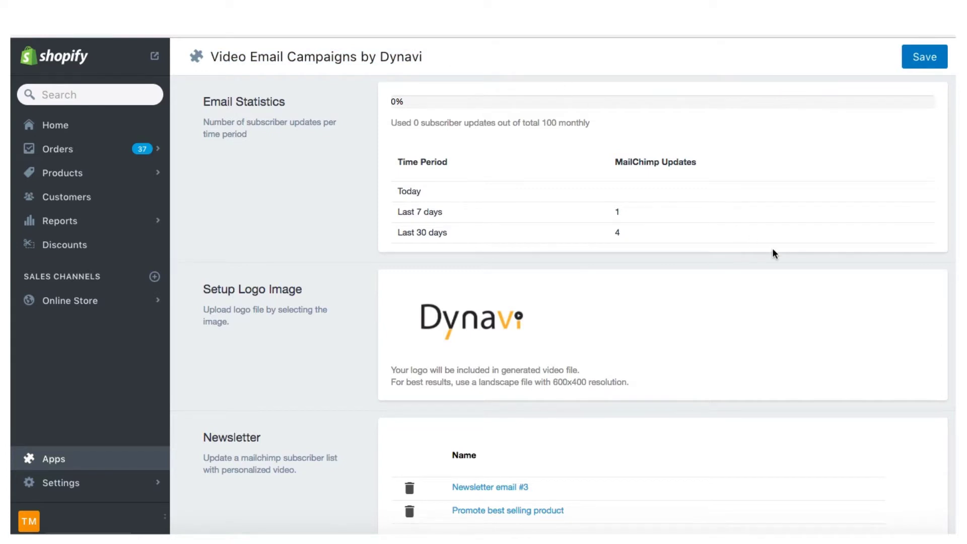
{"action": "scroll", "coordinate": [772, 249], "scroll_direction": "down", "scroll_amount": 1}
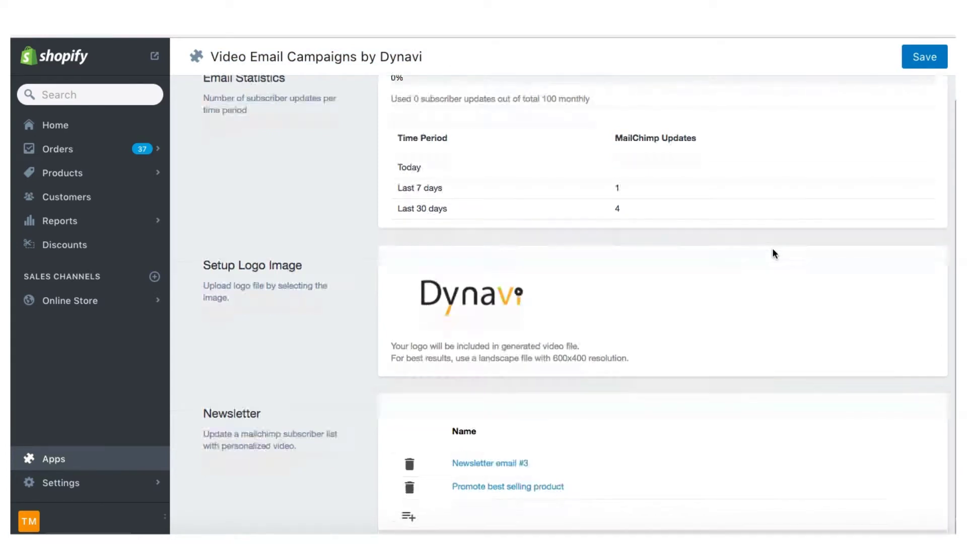
{"action": "mouse_move", "coordinate": [478, 291]}
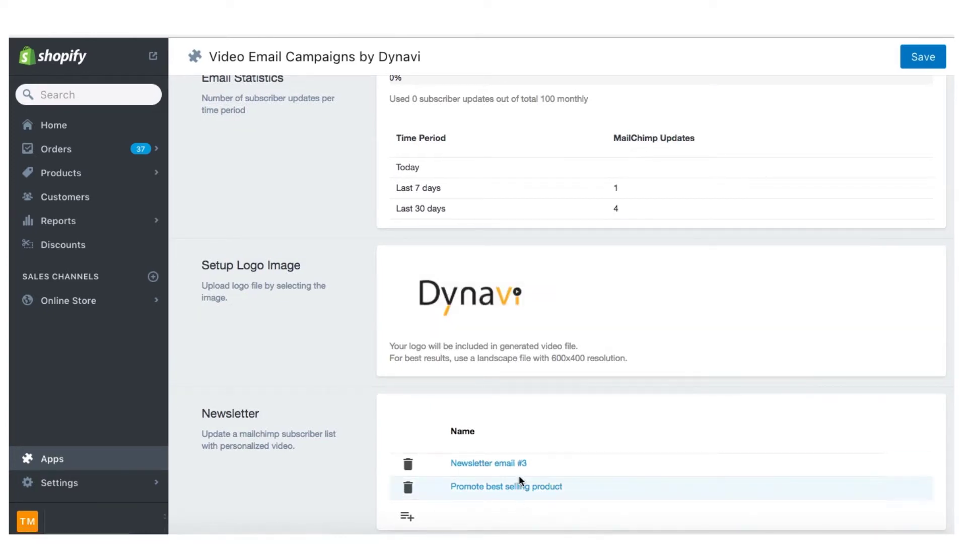
{"action": "left_click", "coordinate": [408, 515]}
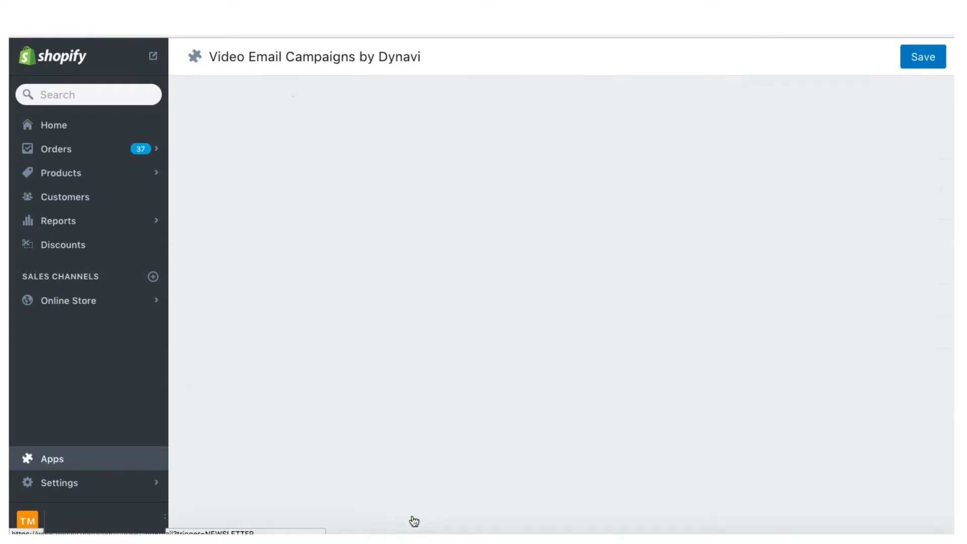
{"action": "left_click", "coordinate": [484, 107]}
{"action": "key", "text": "super+a"}
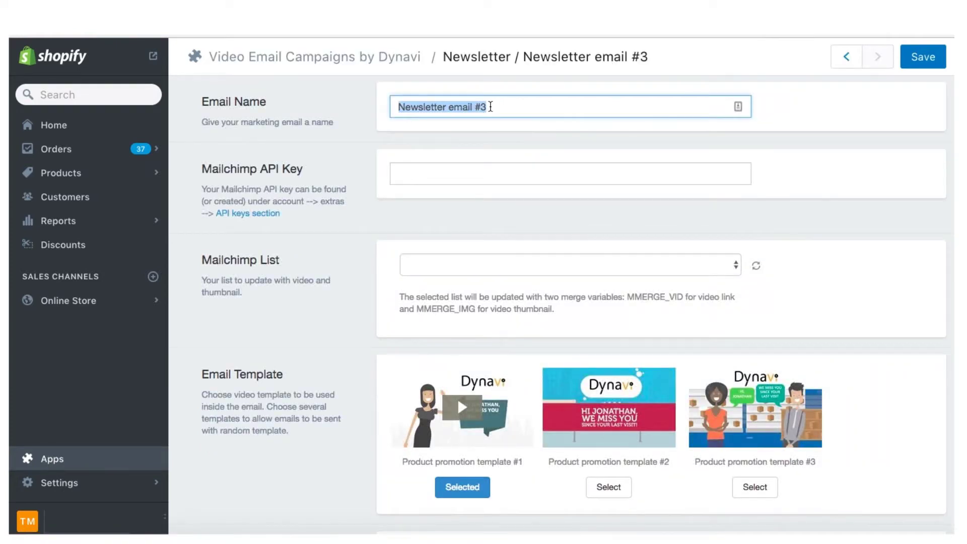
{"action": "type", "text": "Promote best selling product fo"}
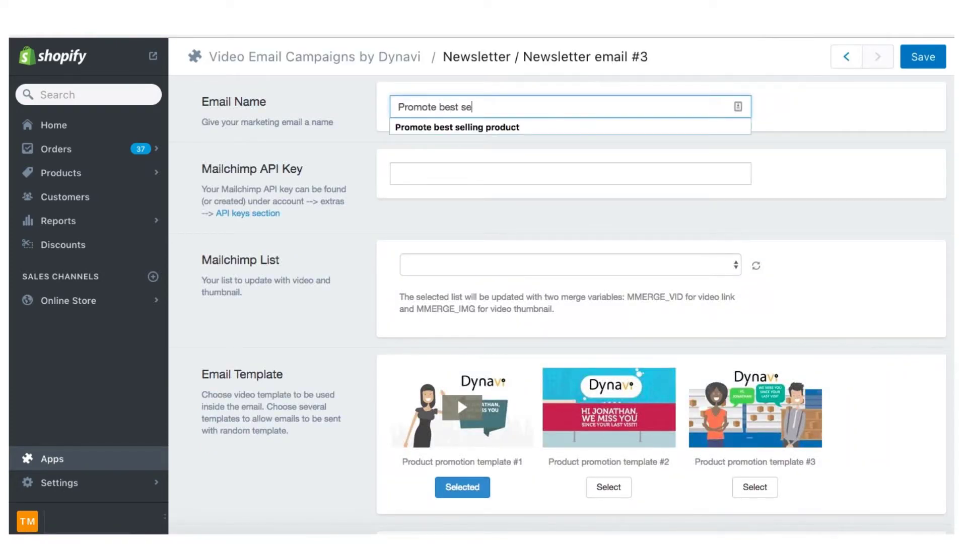
{"action": "type", "text": "r loyal customers"}
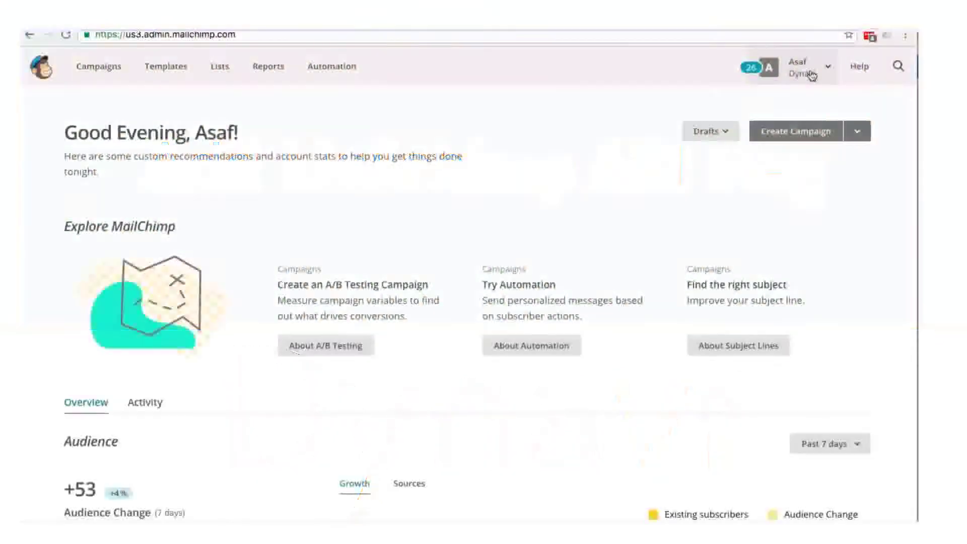
Go to the Mailchimp account's Extras > API keys page.
{"action": "left_click", "coordinate": [803, 70]}
{"action": "left_click", "coordinate": [680, 189]}
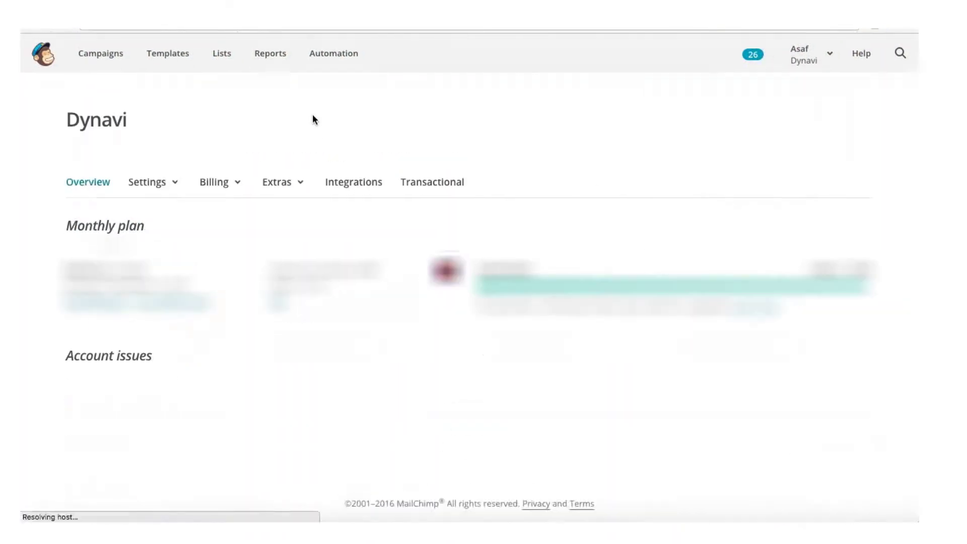
{"action": "left_click", "coordinate": [281, 182]}
{"action": "left_click", "coordinate": [284, 242]}
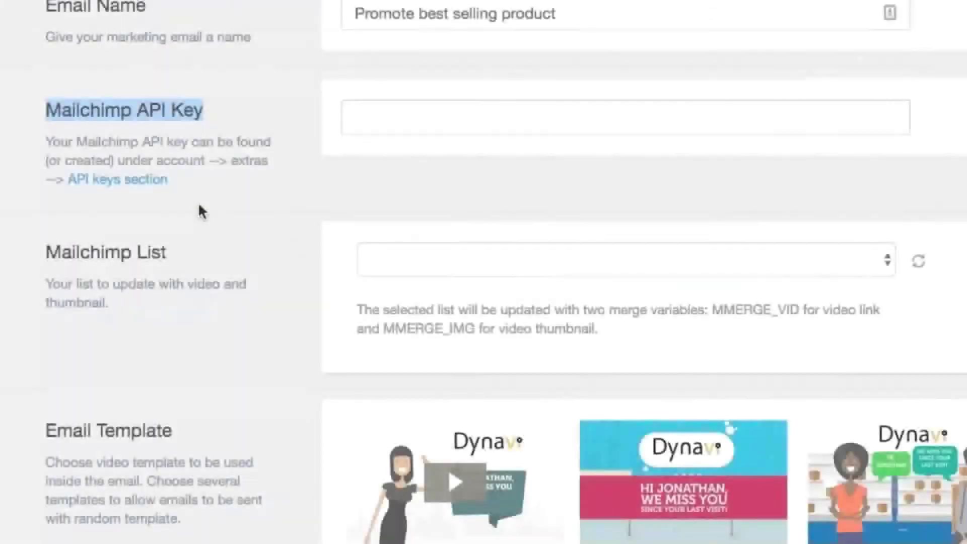
{"action": "left_click", "coordinate": [135, 187]}
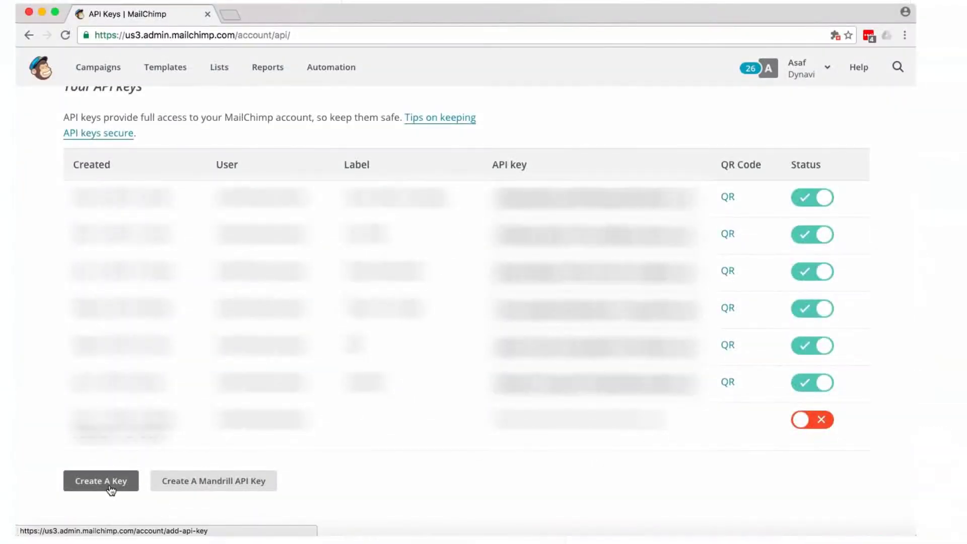
Create an API key labelled 'Dynavi Shopify app' and select it for copying.
{"action": "left_click", "coordinate": [110, 486]}
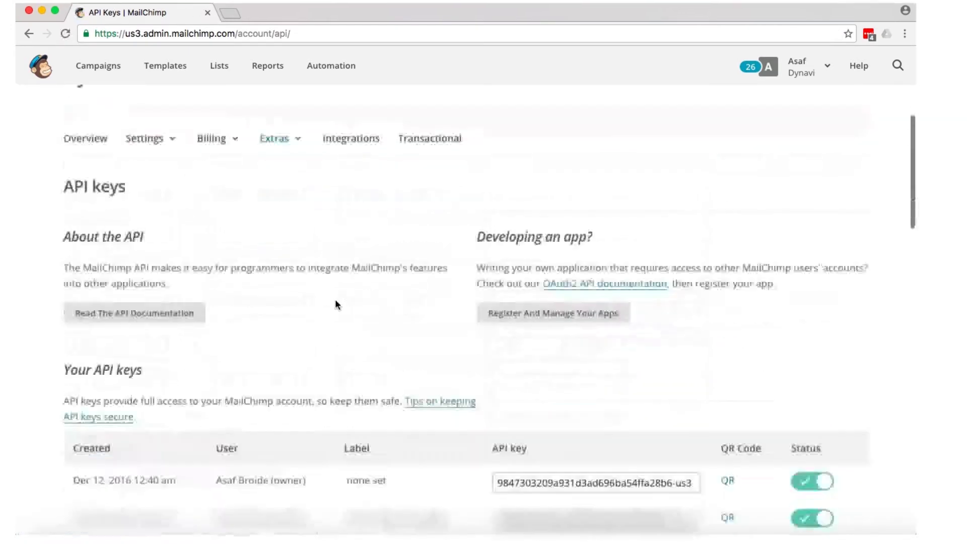
{"action": "scroll", "coordinate": [335, 303], "scroll_direction": "down", "scroll_amount": 3}
{"action": "left_click", "coordinate": [378, 328]}
{"action": "type", "text": "Dynavi Shopify app"}
{"action": "scroll", "coordinate": [484, 302], "scroll_direction": "up", "scroll_amount": 5}
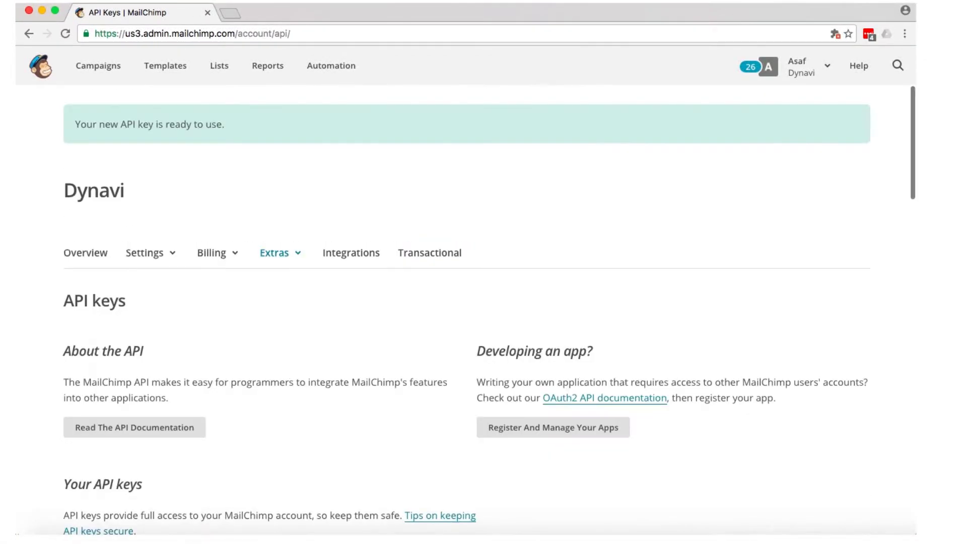
{"action": "scroll", "coordinate": [622, 312], "scroll_direction": "down", "scroll_amount": 5}
{"action": "left_click", "coordinate": [622, 312]}
{"action": "key", "text": "ctrl+c"}
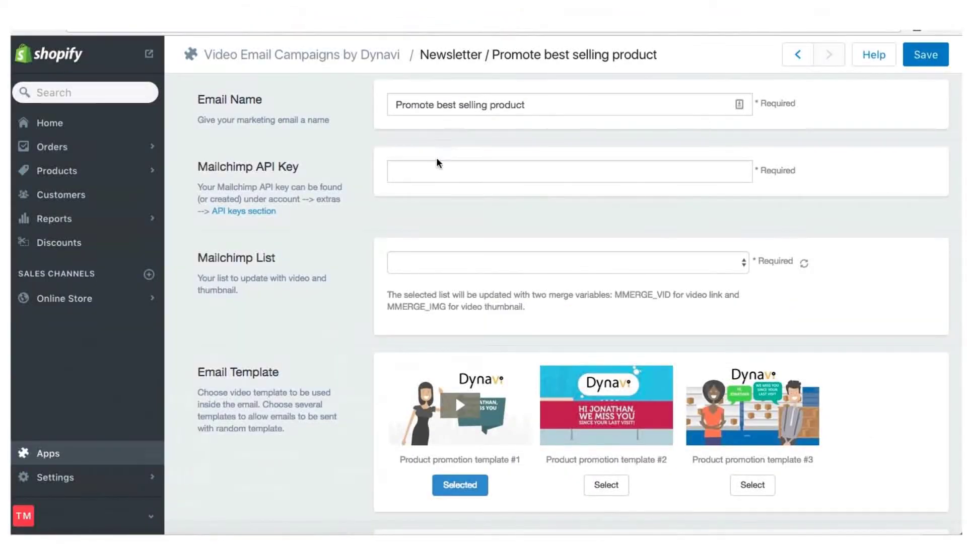
Paste the new key into Mailchimp API Key so 'Loyal customers list (1)' loads.
{"action": "left_click", "coordinate": [417, 171]}
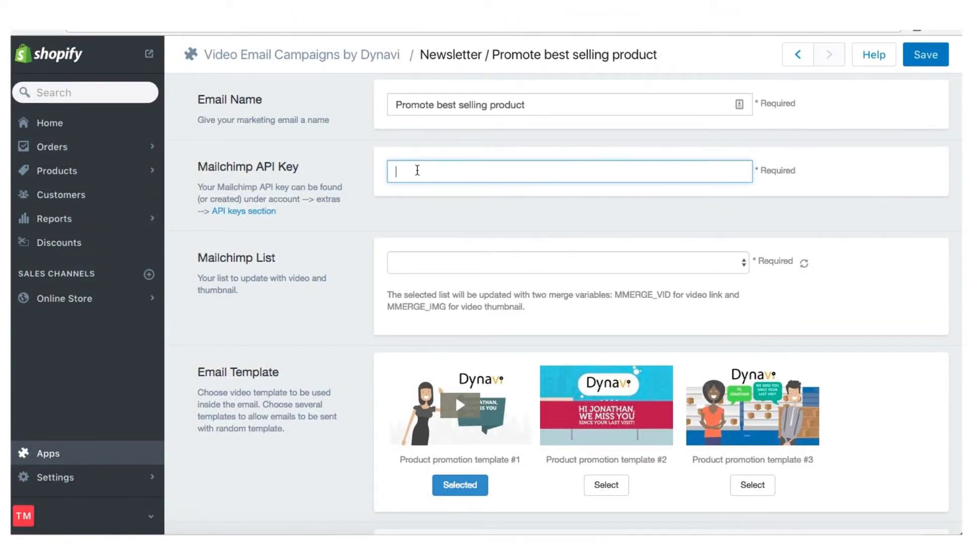
{"action": "key", "text": "ctrl+v"}
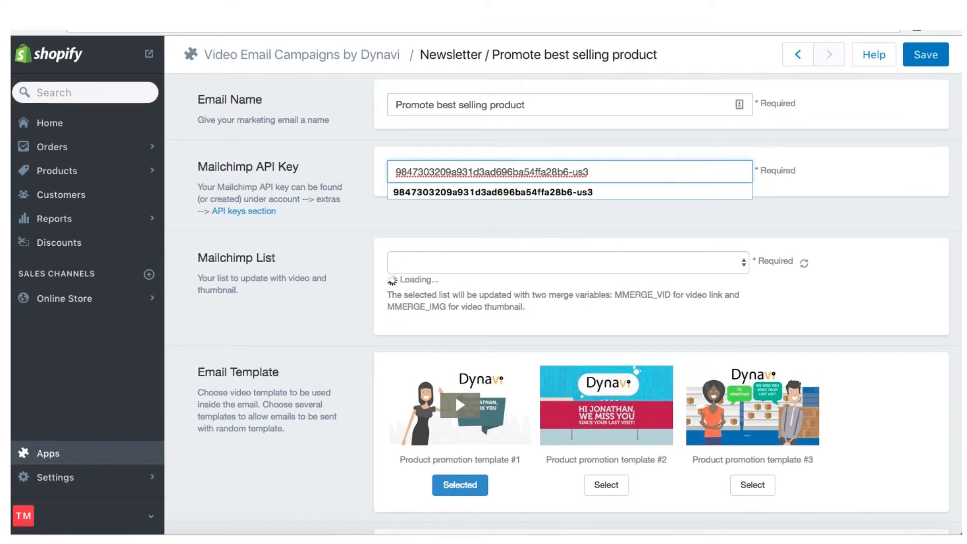
{"action": "left_click", "coordinate": [502, 216]}
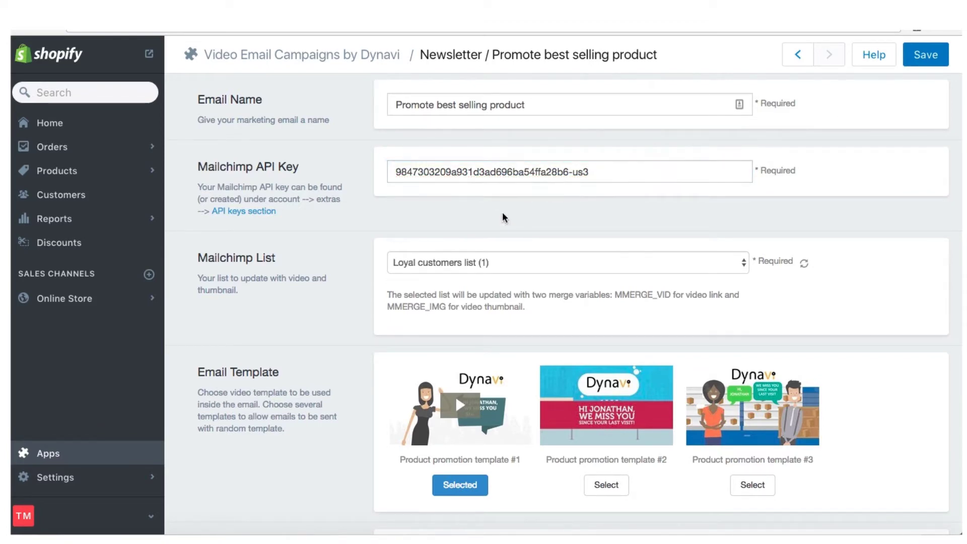
{"action": "scroll", "coordinate": [504, 217], "scroll_direction": "down", "scroll_amount": 1}
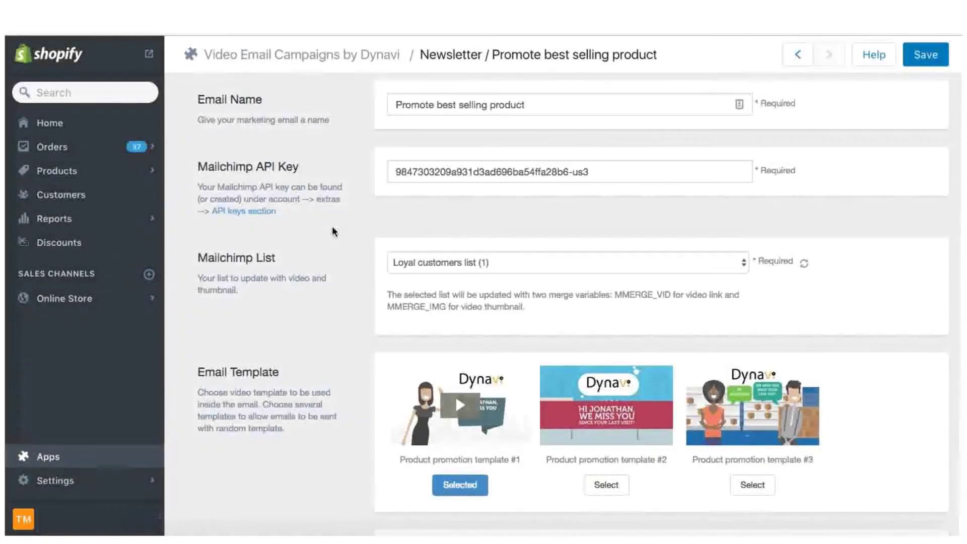
Change the greeting caption to end with 'we miss you so much!'.
{"action": "scroll", "coordinate": [331, 228], "scroll_direction": "down", "scroll_amount": 1}
{"action": "scroll", "coordinate": [332, 232], "scroll_direction": "down", "scroll_amount": 5}
{"action": "scroll", "coordinate": [331, 228], "scroll_direction": "down", "scroll_amount": 4}
{"action": "double_click", "coordinate": [537, 374]}
{"action": "type", "text": "you "}
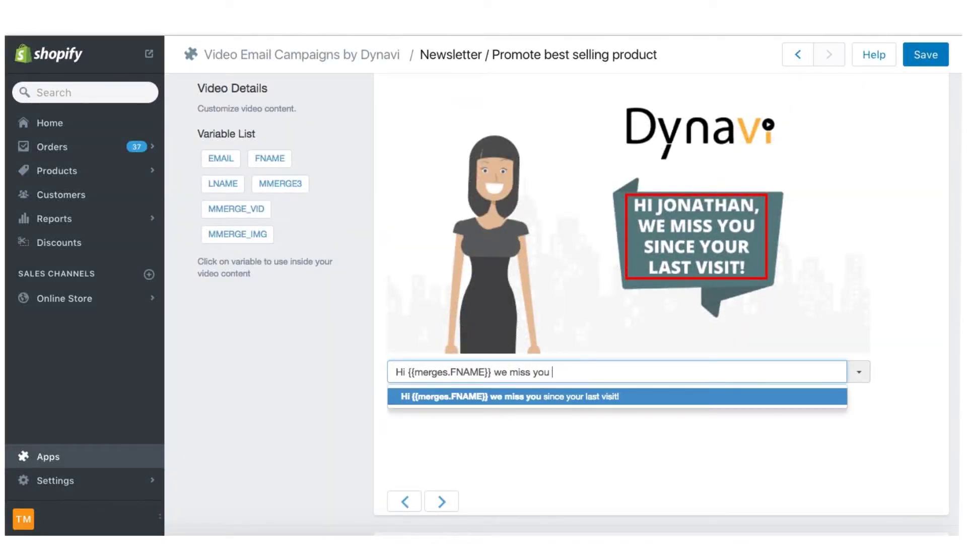
{"action": "type", "text": "t"}
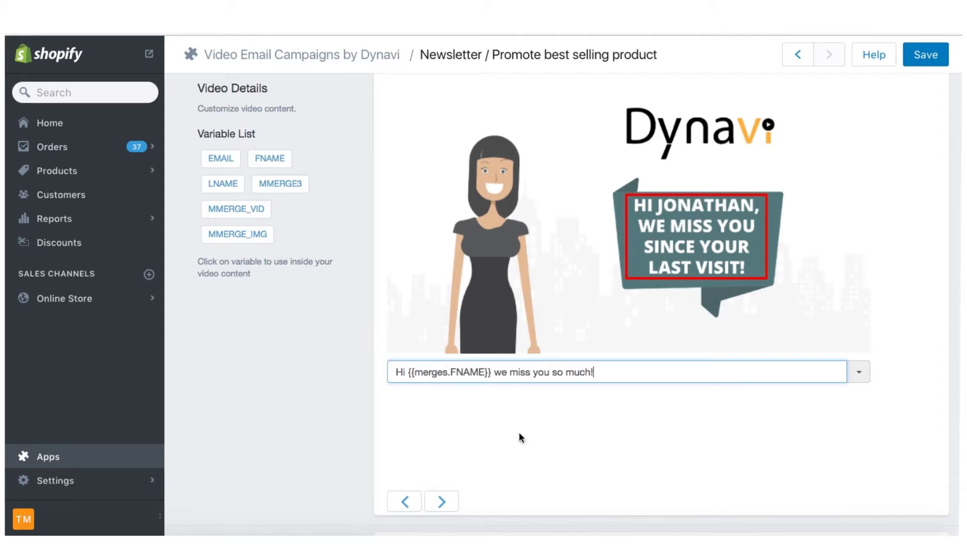
Edit the next slides' captions to 'exciting offers just for you' and 'our new offer for you'.
{"action": "left_click", "coordinate": [443, 503]}
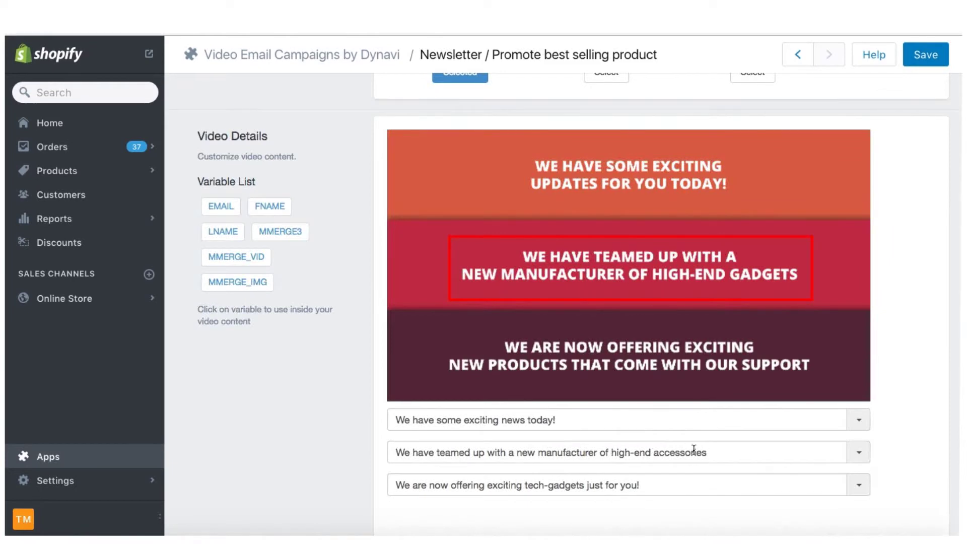
{"action": "left_click_drag", "start_coordinate": [574, 421], "coordinate": [502, 421]}
{"action": "type", "text": "offers just for you"}
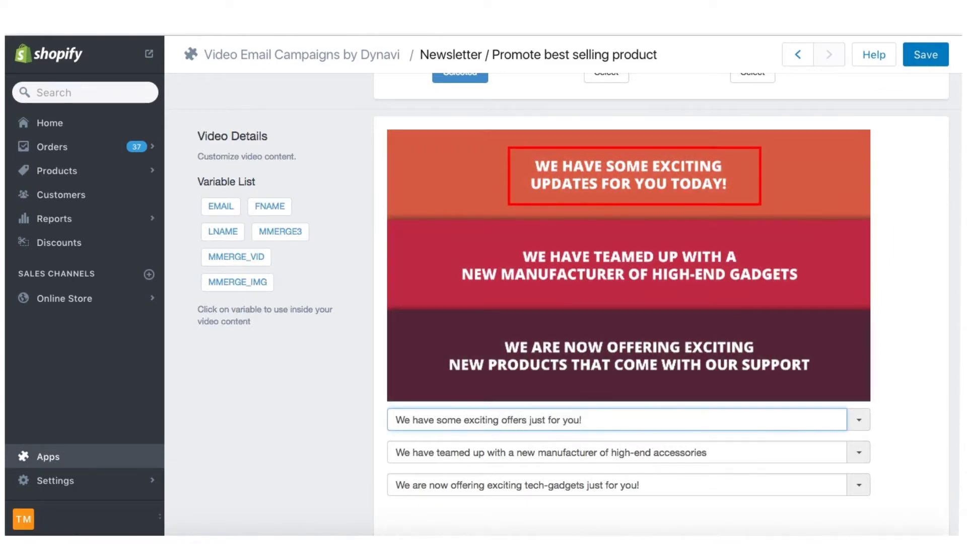
{"action": "scroll", "coordinate": [442, 469], "scroll_direction": "down", "scroll_amount": 2}
{"action": "left_click", "coordinate": [442, 469]}
{"action": "double_click", "coordinate": [495, 396]}
{"action": "type", "text": "offer for you"}
{"action": "scroll", "coordinate": [386, 492], "scroll_direction": "down", "scroll_amount": 4}
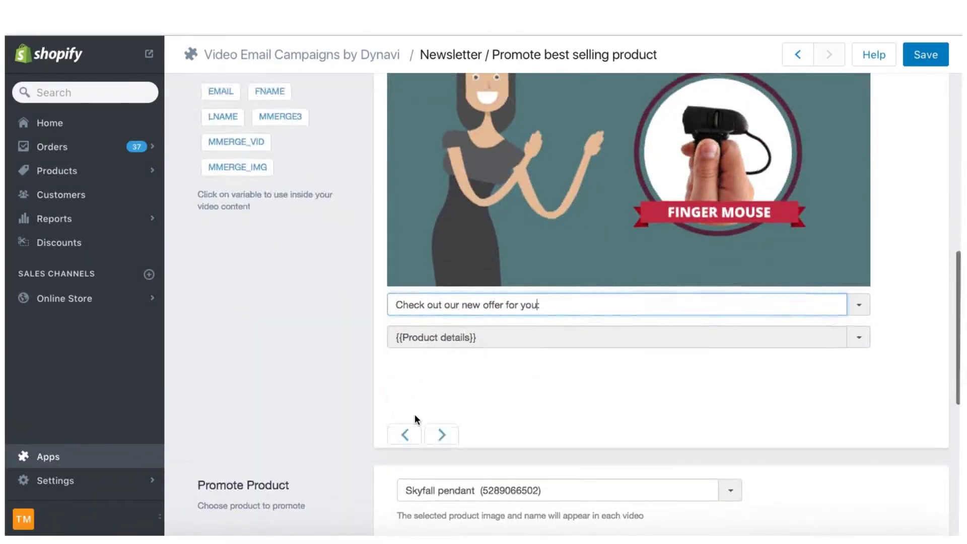
Set the promoted product to Beauty lover and save the newsletter changes.
{"action": "triple_click", "coordinate": [432, 402]}
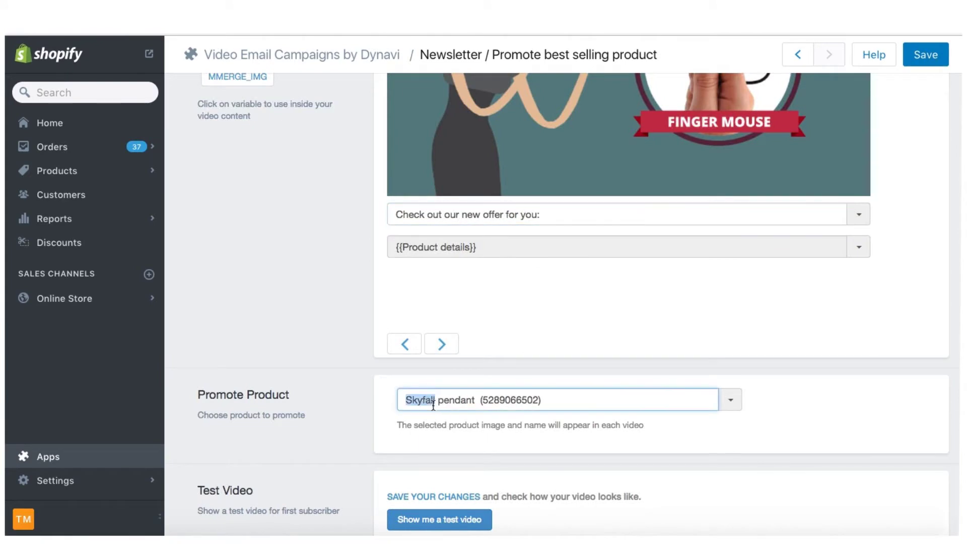
{"action": "type", "text": "b"}
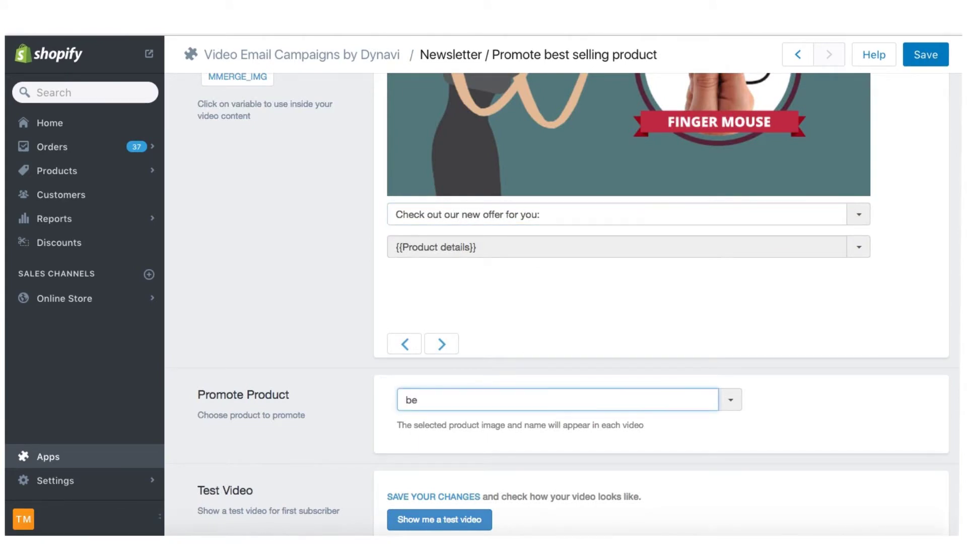
{"action": "type", "text": "e"}
{"action": "key", "text": "Return"}
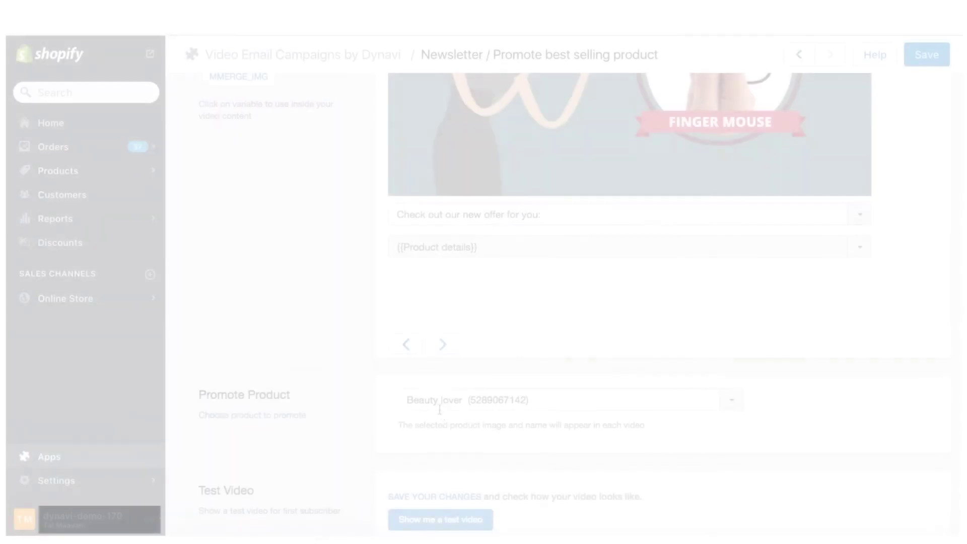
{"action": "scroll", "coordinate": [398, 418], "scroll_direction": "down", "scroll_amount": 2}
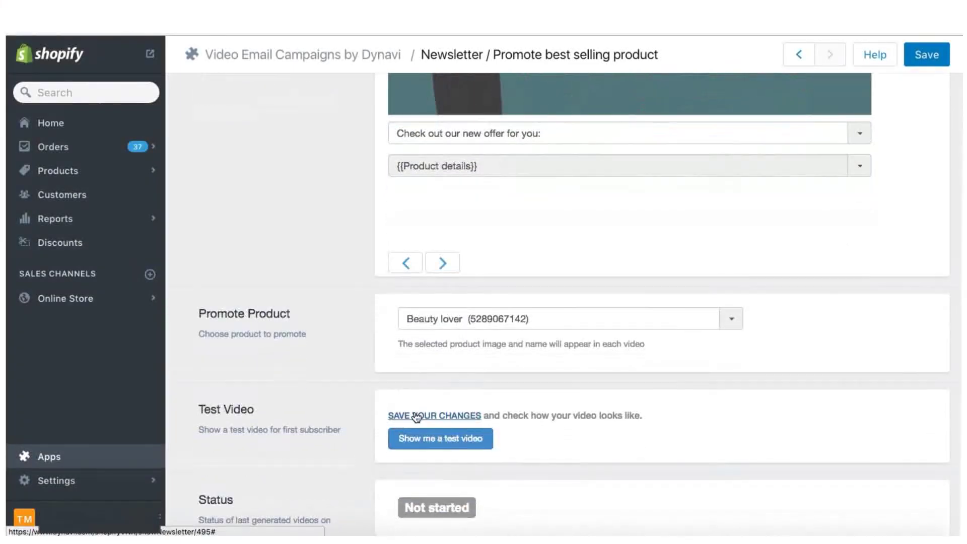
{"action": "left_click", "coordinate": [429, 419]}
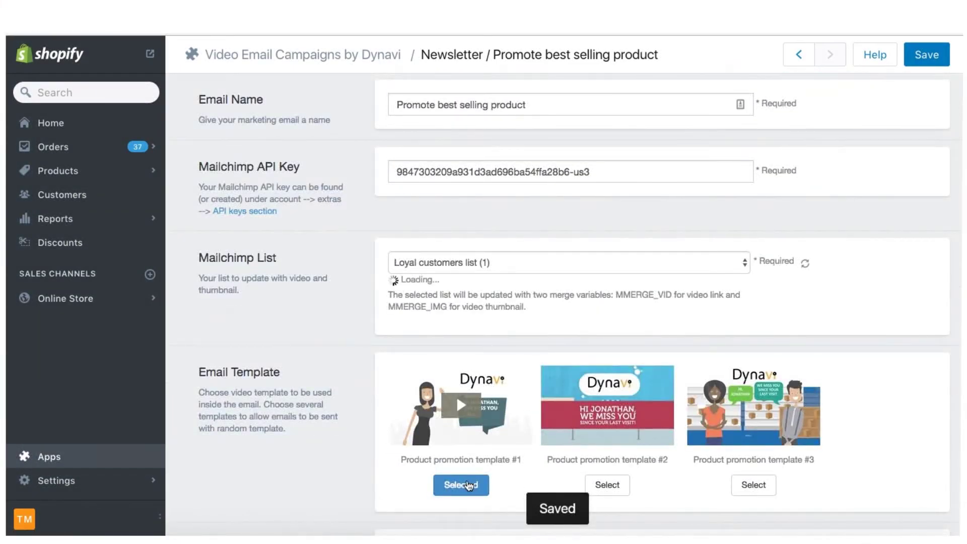
Generate a test video for the first subscriber and open it.
{"action": "scroll", "coordinate": [365, 441], "scroll_direction": "down", "scroll_amount": 6}
{"action": "scroll", "coordinate": [365, 440], "scroll_direction": "down", "scroll_amount": 10}
{"action": "left_click", "coordinate": [432, 278]}
{"action": "left_click", "coordinate": [447, 298]}
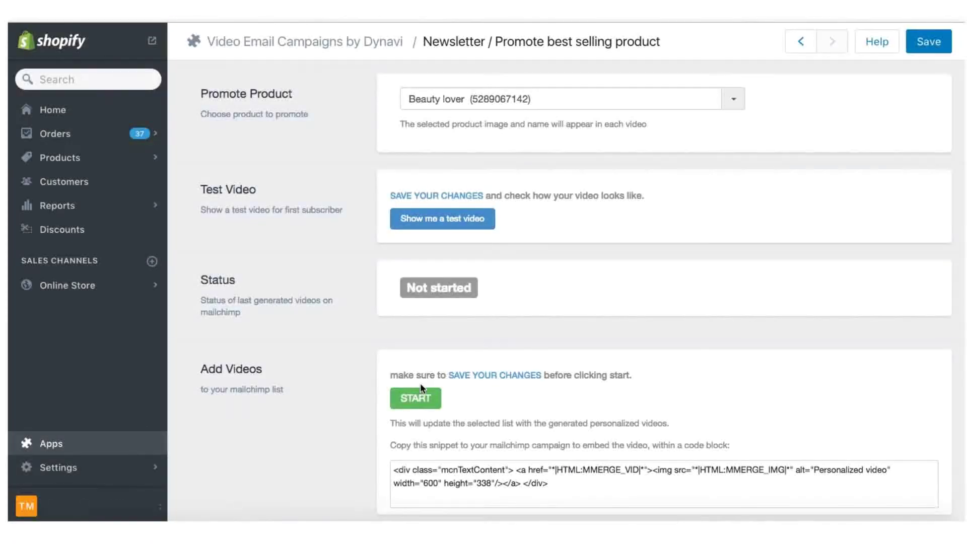
Start personalized video generation for the list and copy the embed snippet.
{"action": "left_click", "coordinate": [420, 401]}
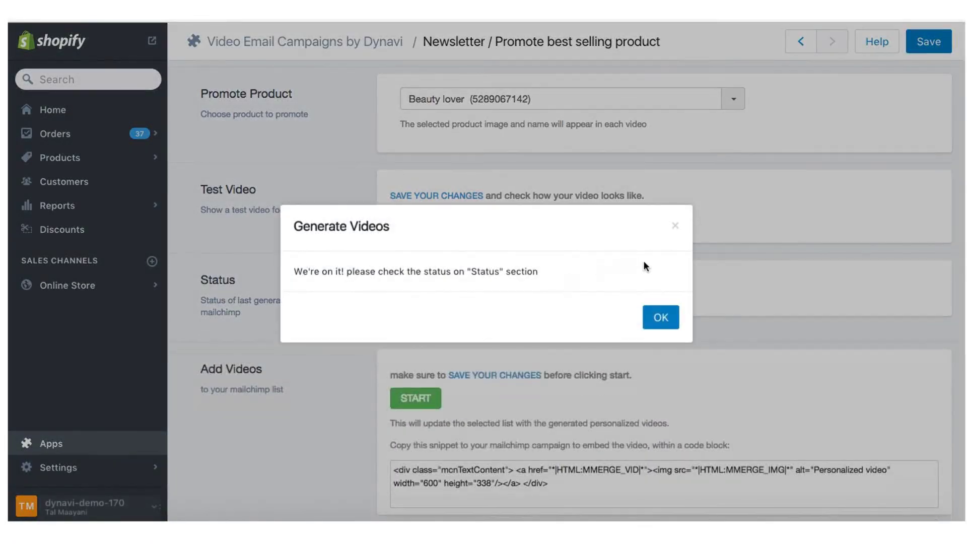
{"action": "left_click", "coordinate": [662, 317]}
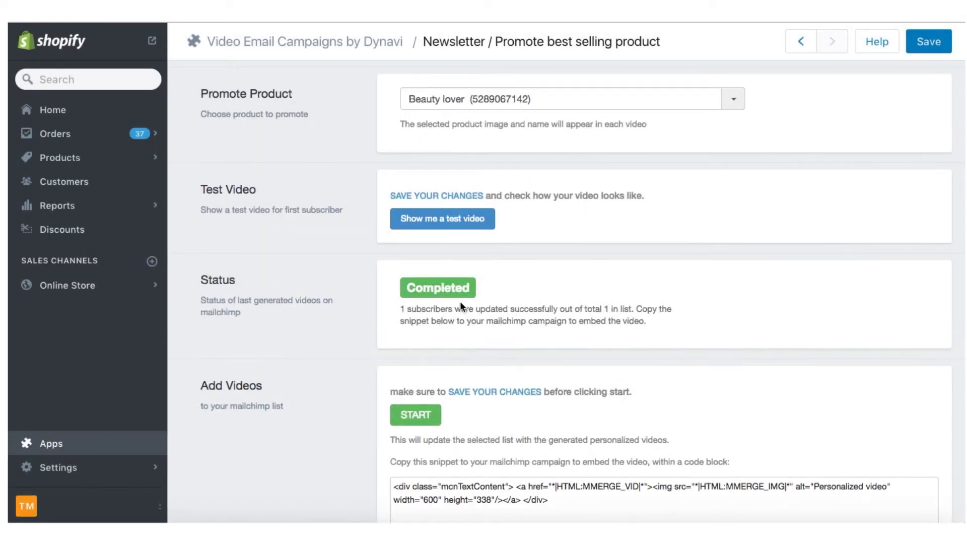
{"action": "scroll", "coordinate": [438, 370], "scroll_direction": "down", "scroll_amount": 1}
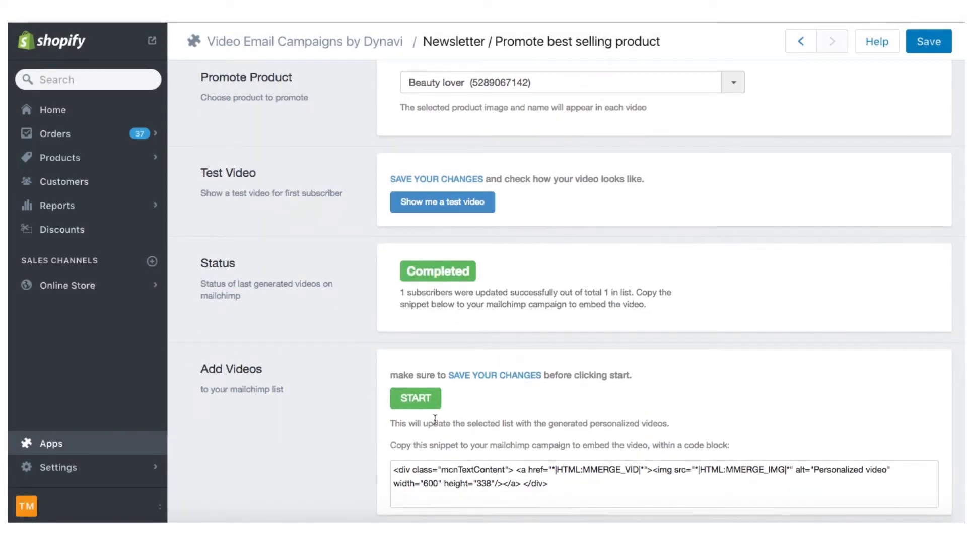
{"action": "left_click", "coordinate": [434, 473]}
{"action": "key", "text": "ctrl+c"}
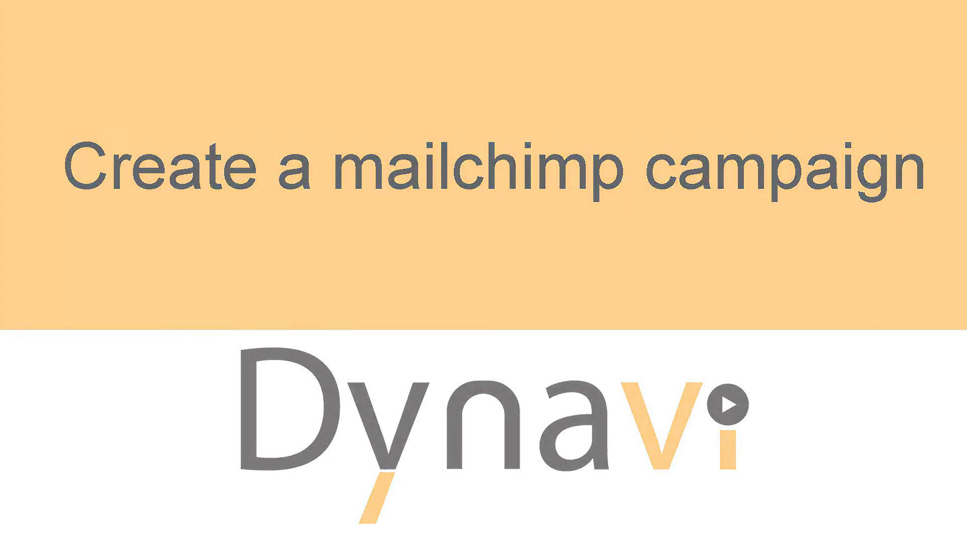
Name the campaign 'Shopify Product Campaign' and advance past Setup and Template to Design.
{"action": "type", "text": "Shopify Product Campaign"}
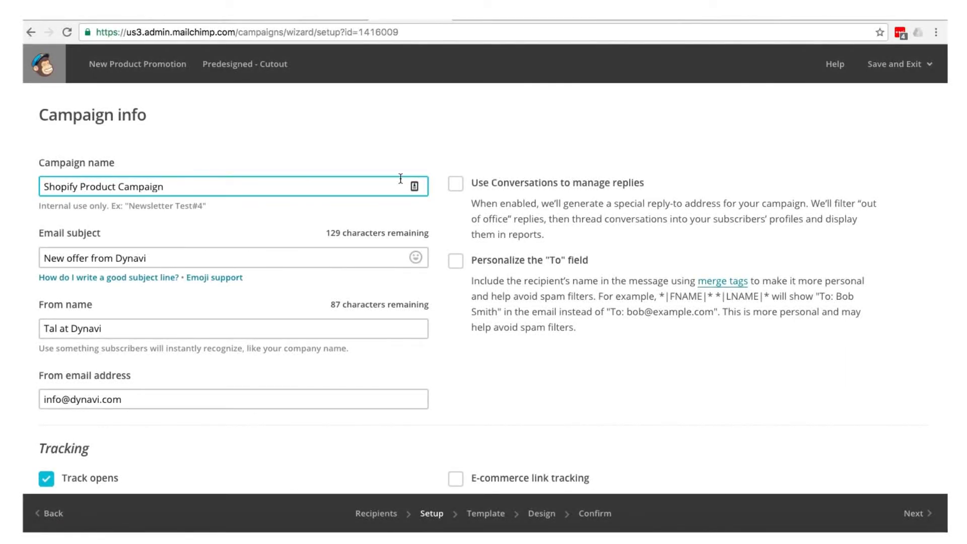
{"action": "left_click", "coordinate": [910, 515]}
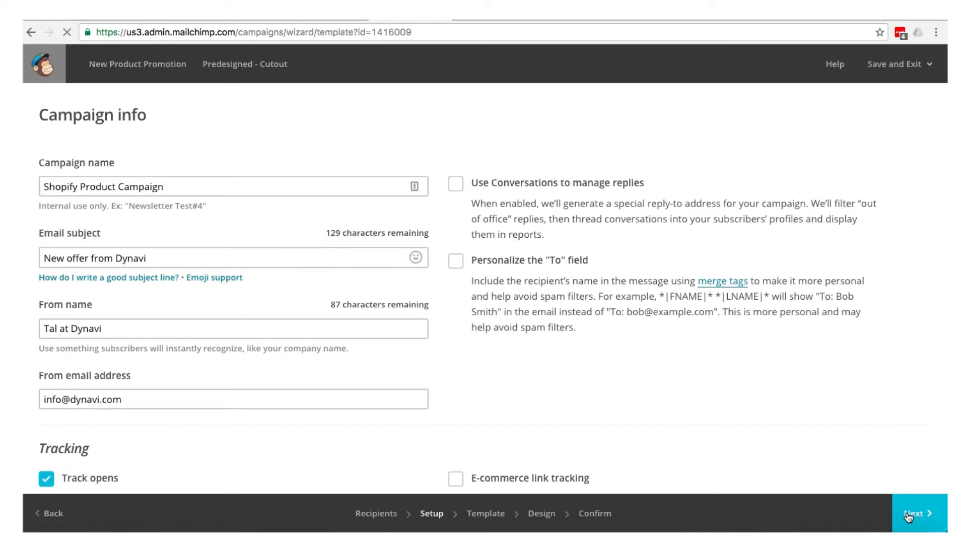
{"action": "left_click", "coordinate": [912, 514]}
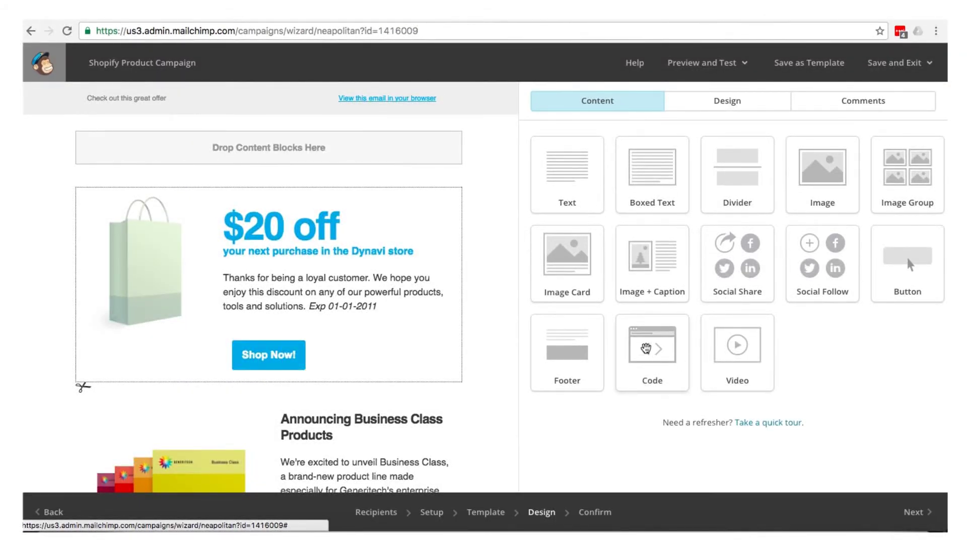
Add a top Code block containing the video embed snippet, then preview the email.
{"action": "left_click_drag", "start_coordinate": [646, 348], "coordinate": [313, 131]}
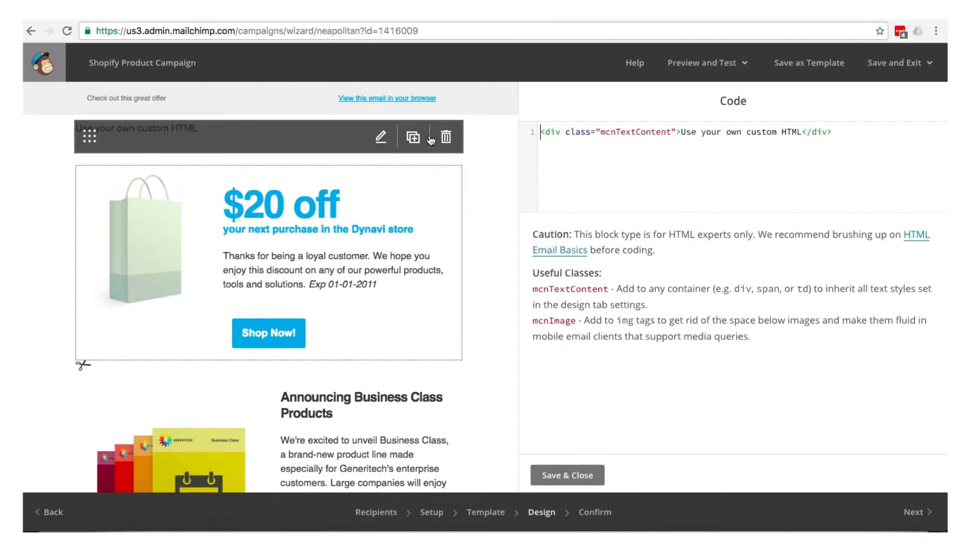
{"action": "key", "text": "ctrl+a"}
{"action": "key", "text": "BackSpace"}
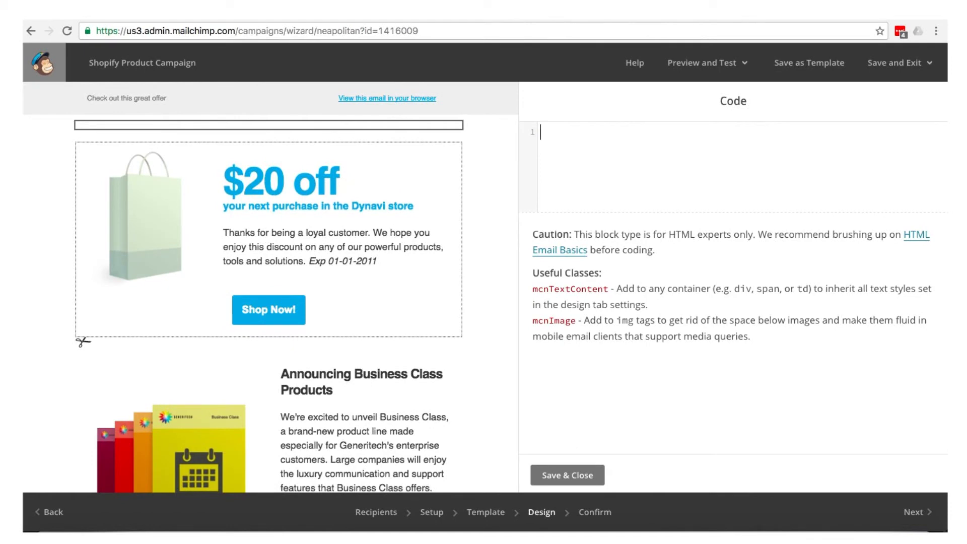
{"action": "key", "text": "ctrl+v"}
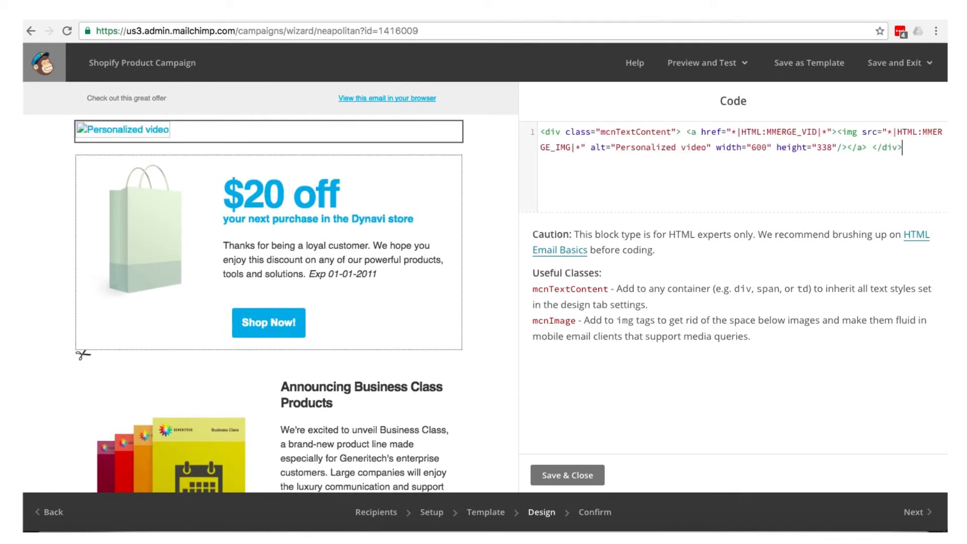
{"action": "left_click", "coordinate": [567, 474]}
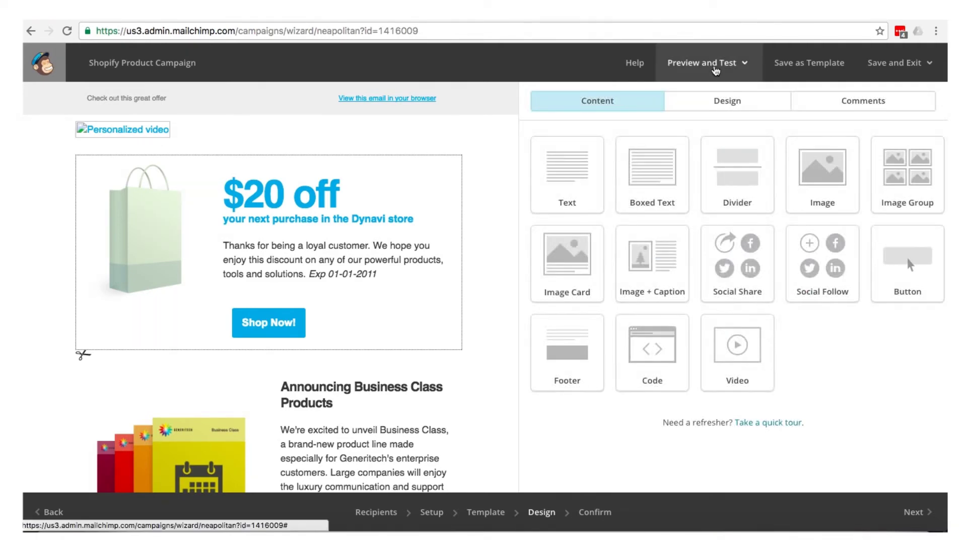
{"action": "left_click", "coordinate": [715, 70]}
{"action": "left_click", "coordinate": [696, 98]}
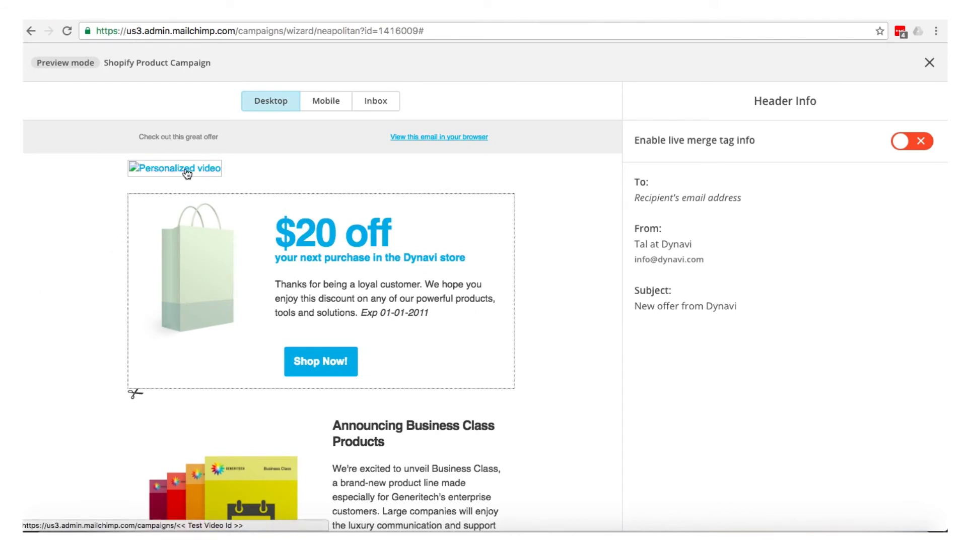
Check the preview with live merge tag data, then send the campaign now.
{"action": "left_click", "coordinate": [908, 146]}
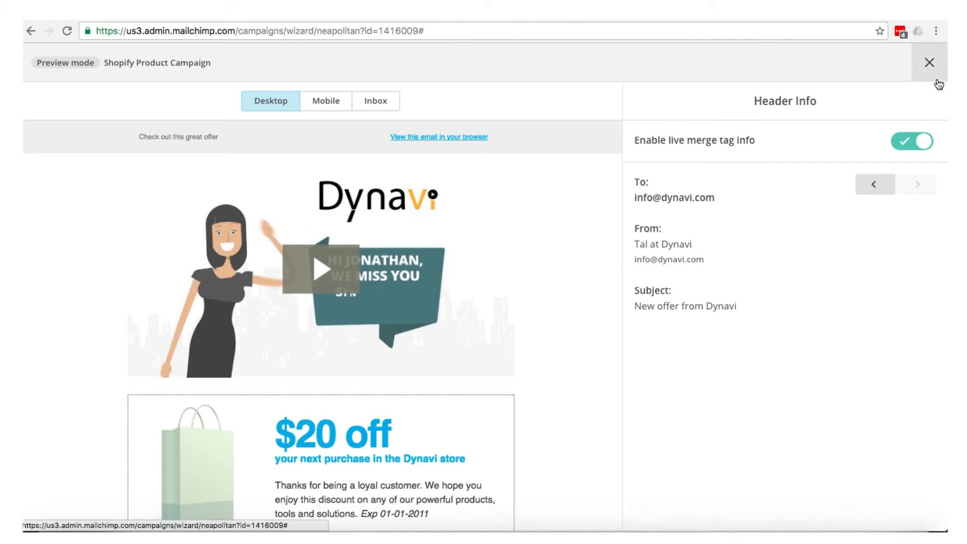
{"action": "left_click", "coordinate": [930, 64]}
{"action": "left_click", "coordinate": [917, 515]}
{"action": "scroll", "coordinate": [688, 382], "scroll_direction": "down", "scroll_amount": 7}
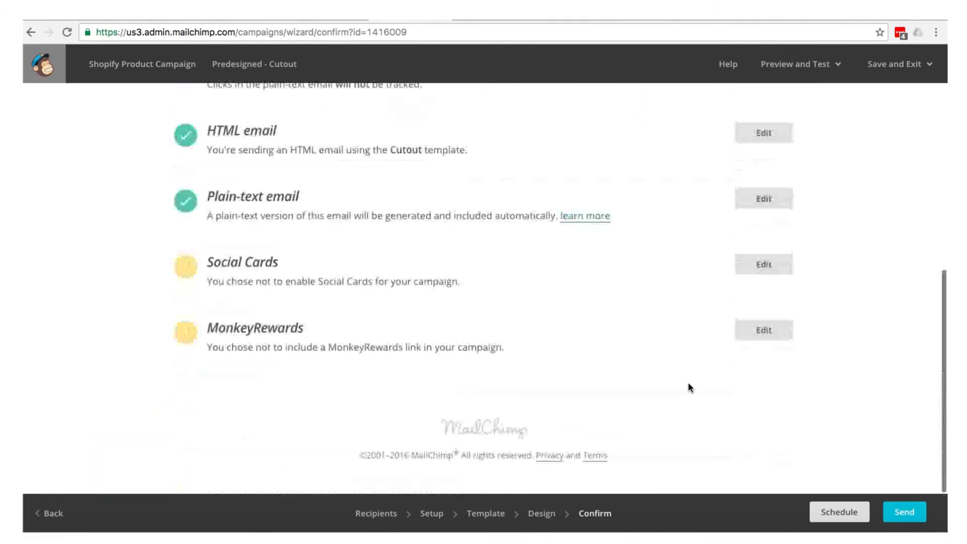
{"action": "left_click", "coordinate": [904, 512]}
{"action": "left_click", "coordinate": [461, 447]}
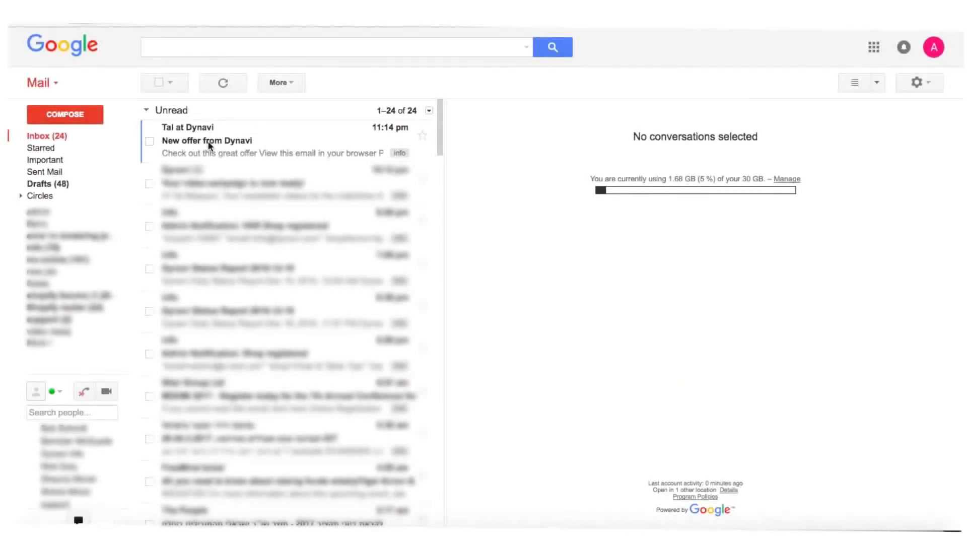
Open the 'New offer from Dynavi' email in Gmail and play its embedded personalized video.
{"action": "left_click", "coordinate": [210, 147]}
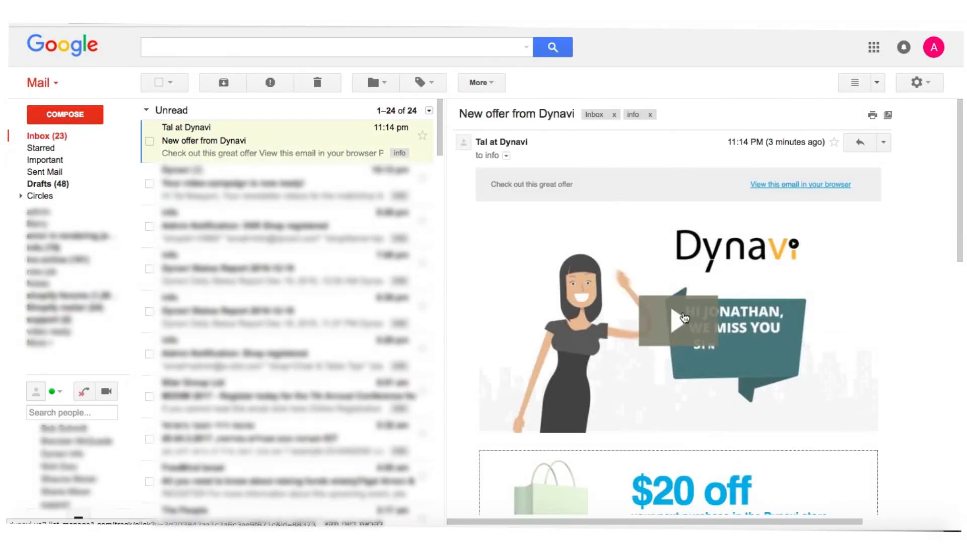
{"action": "scroll", "coordinate": [684, 317], "scroll_direction": "down", "scroll_amount": 5}
{"action": "scroll", "coordinate": [684, 316], "scroll_direction": "up", "scroll_amount": 5}
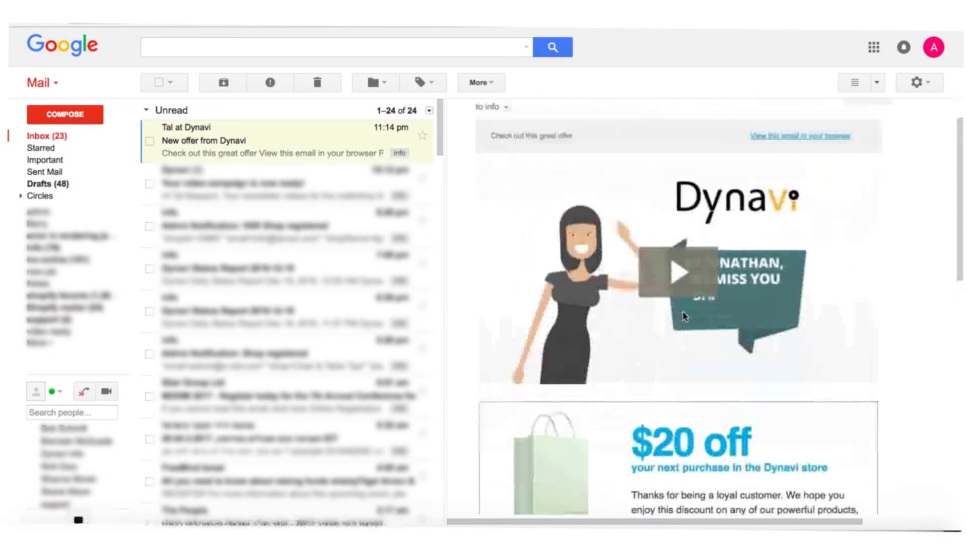
{"action": "left_click", "coordinate": [680, 274]}
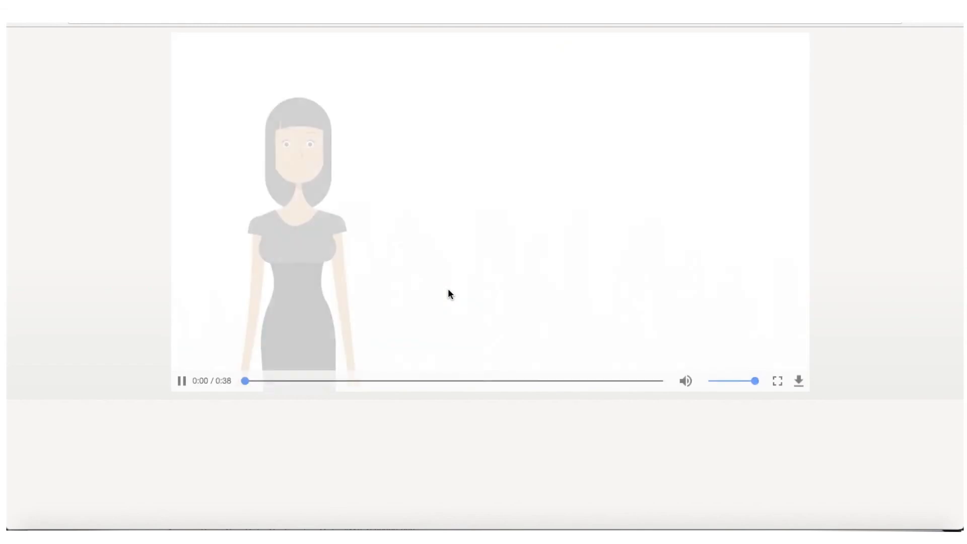